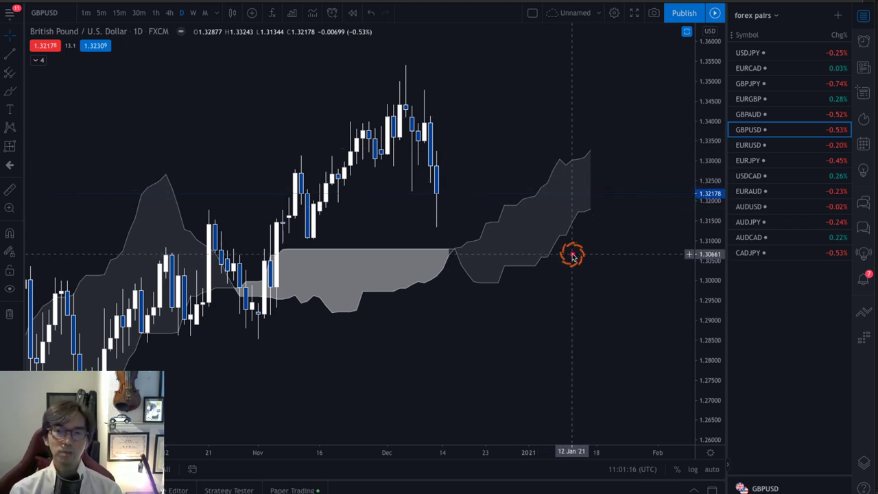
Step: On GBPUSD, draw two red upward forecast arrows and circle the cloud's top end and edge
drag(572, 253, 607, 230)
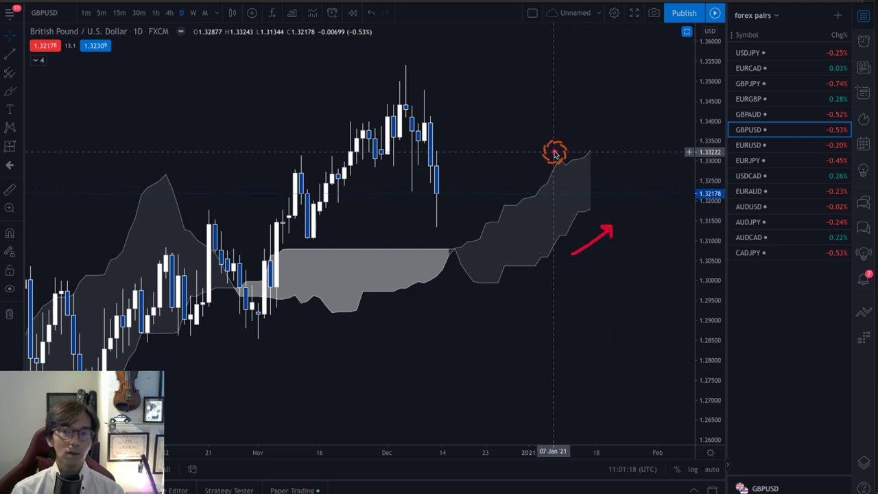
drag(550, 150, 574, 125)
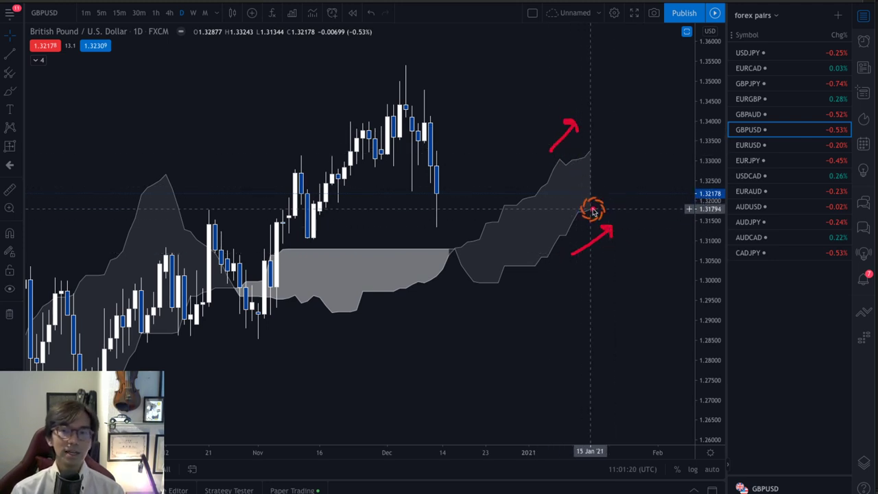
mouse_move(593, 209)
mouse_down()
mouse_move(559, 174)
mouse_move(580, 158)
mouse_move(603, 186)
mouse_move(594, 207)
mouse_up()
mouse_move(455, 263)
mouse_down()
mouse_move(446, 240)
mouse_move(466, 268)
mouse_move(455, 250)
mouse_move(529, 227)
mouse_move(553, 206)
mouse_move(555, 222)
mouse_up()
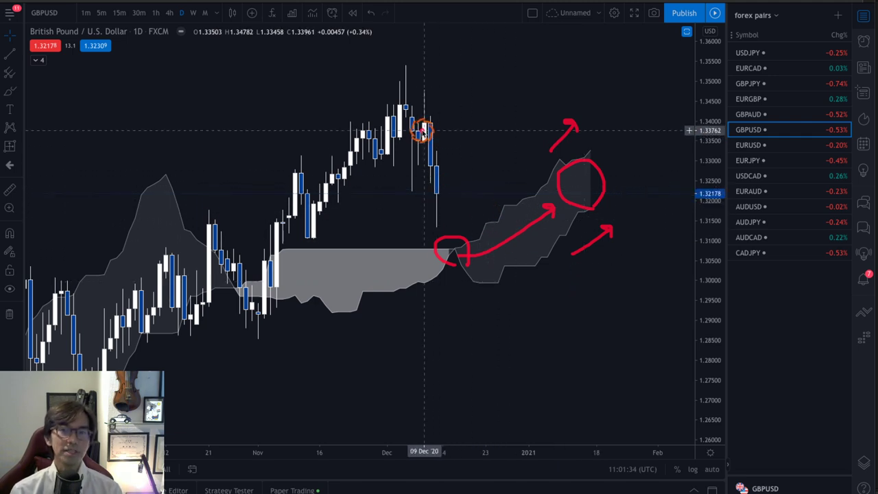
Step: Sketch the drop from the December high, a support line and a rebound from the low
drag(401, 90, 440, 186)
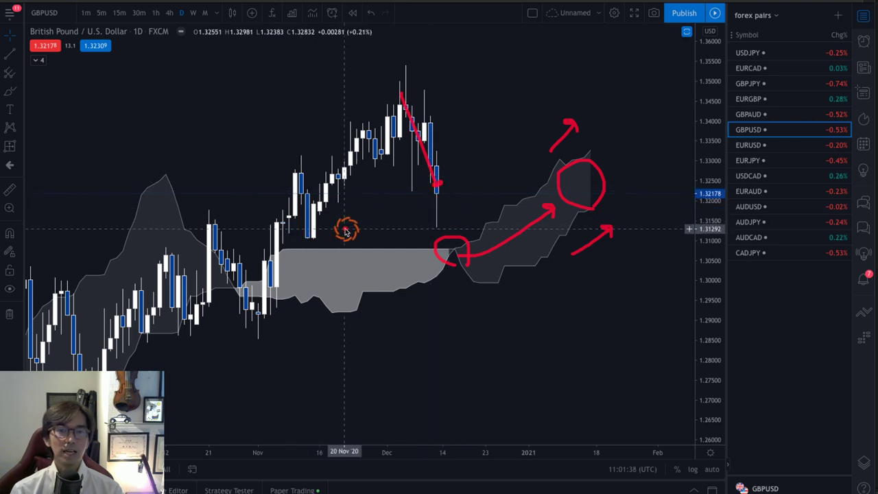
mouse_move(291, 236)
mouse_down()
mouse_move(446, 232)
mouse_move(439, 226)
mouse_up()
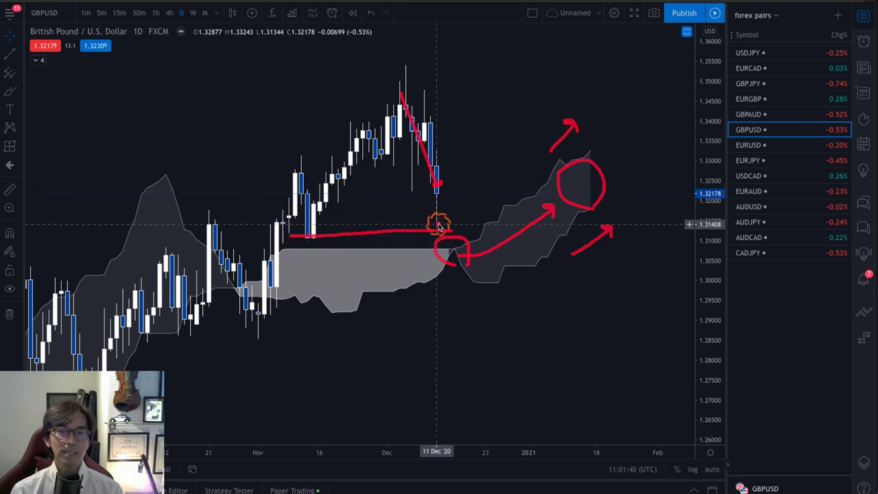
mouse_move(435, 193)
mouse_down()
mouse_move(515, 73)
mouse_move(534, 88)
mouse_up()
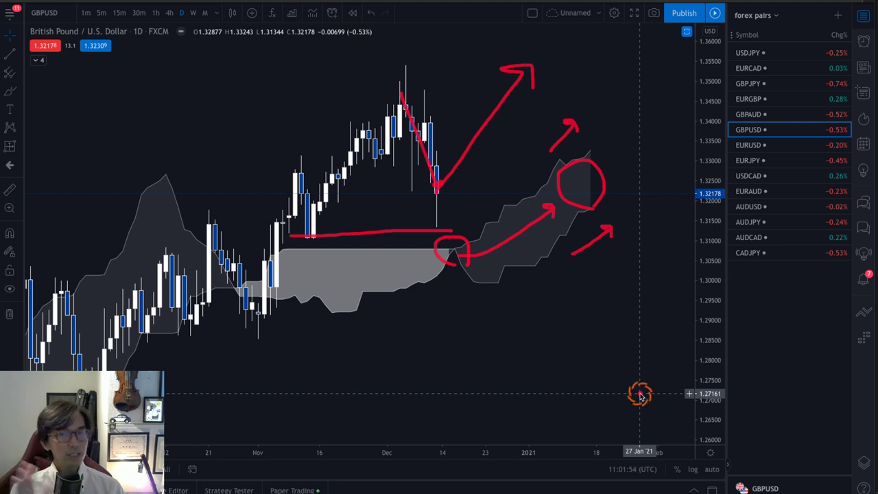
Step: Clear all drawings with Ctrl+Alt+H, sketch a fall into the cloud, then switch to EURUSD
key(ctrl+alt+h)
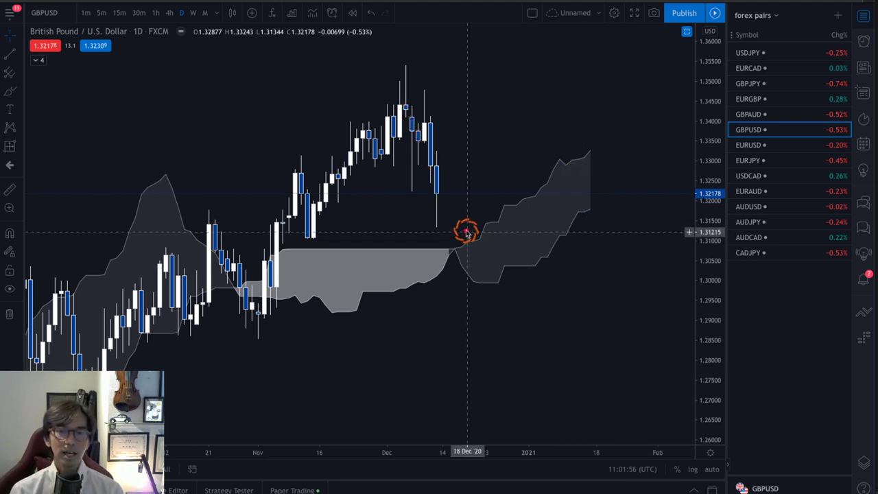
mouse_move(434, 191)
mouse_down()
mouse_move(487, 244)
mouse_move(497, 237)
mouse_up()
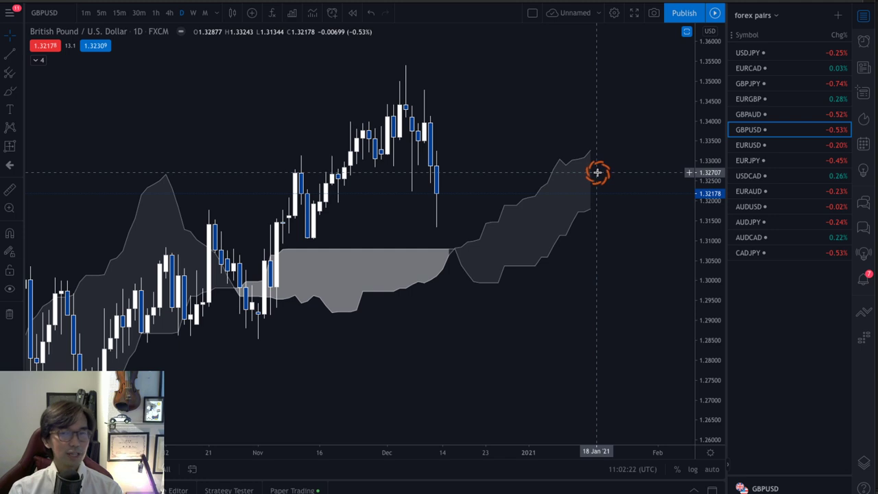
click(748, 147)
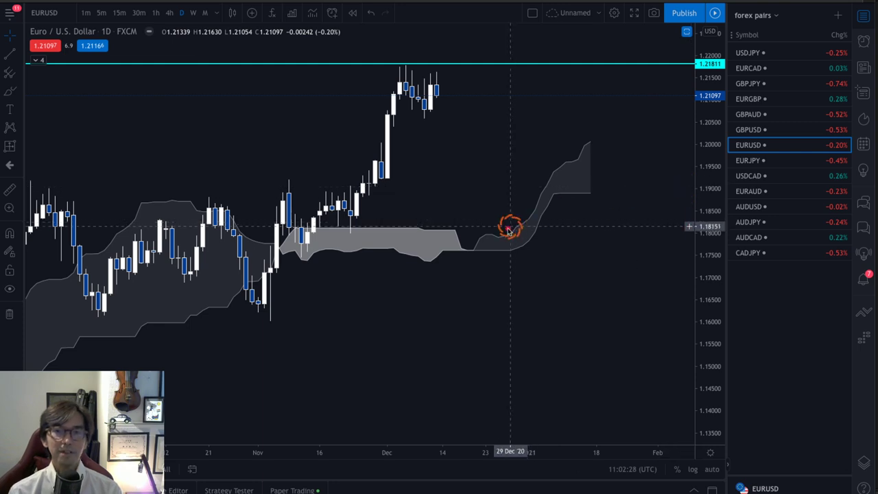
Step: Circle EURUSD's cloud twist near 1.1765 and its far end, with an upward arrow along the cloud
mouse_move(474, 271)
mouse_down()
mouse_move(452, 241)
mouse_move(484, 237)
mouse_move(472, 264)
mouse_move(491, 251)
mouse_move(474, 243)
mouse_move(533, 205)
mouse_move(545, 187)
mouse_move(597, 210)
mouse_up()
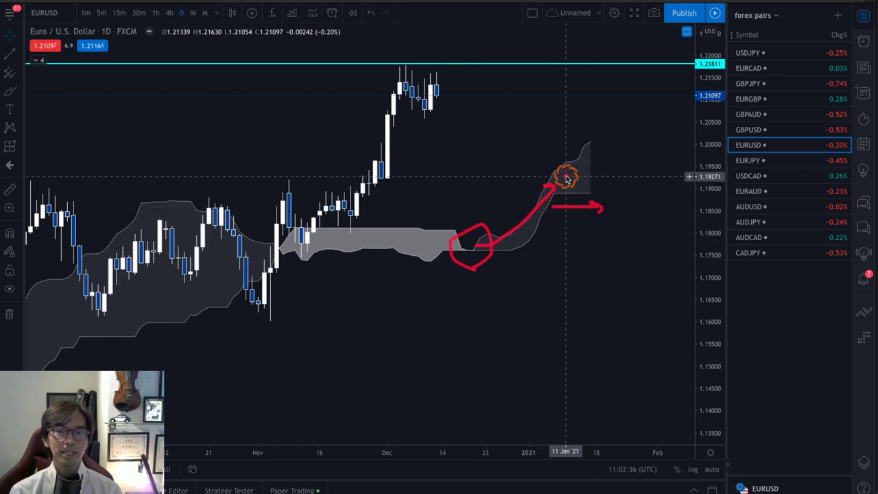
mouse_move(548, 166)
mouse_down()
mouse_move(574, 133)
mouse_move(583, 137)
mouse_up()
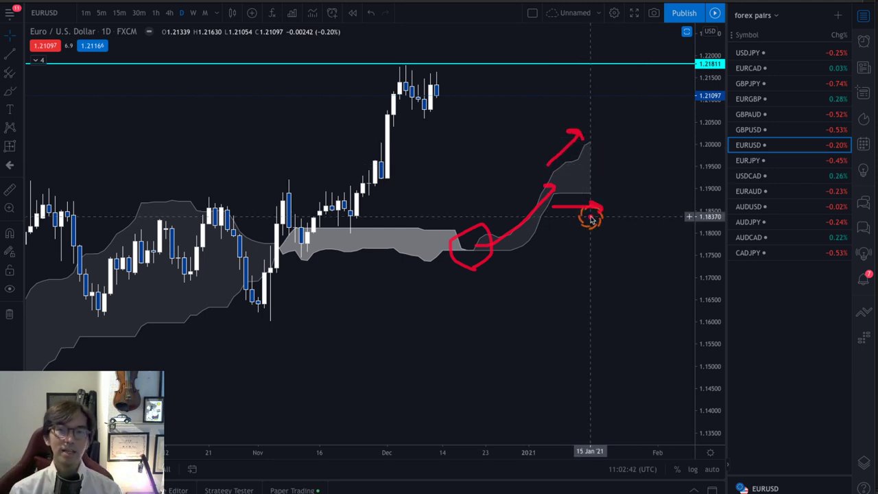
mouse_move(583, 192)
mouse_down()
mouse_move(580, 158)
mouse_move(608, 175)
mouse_move(591, 187)
mouse_up()
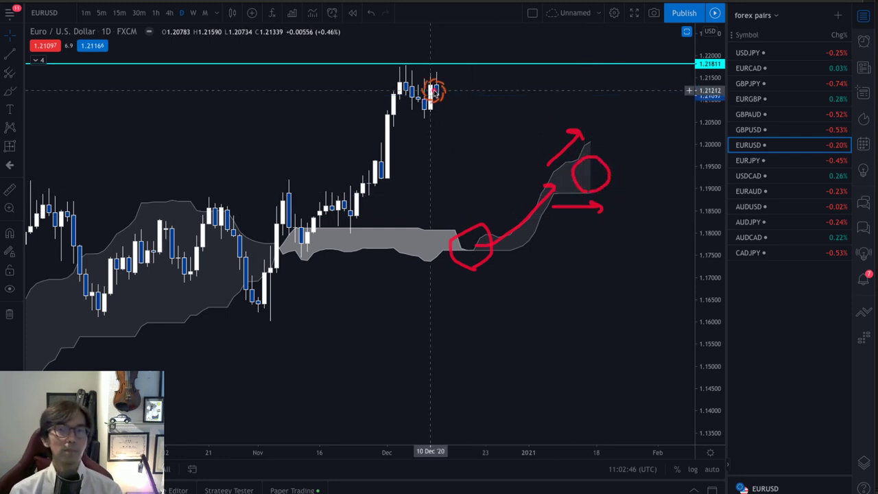
Step: Add an upward arrow from the latest candles, clear all drawings, then switch to AUDUSD
mouse_move(432, 93)
mouse_down()
mouse_move(474, 37)
mouse_move(472, 45)
mouse_up()
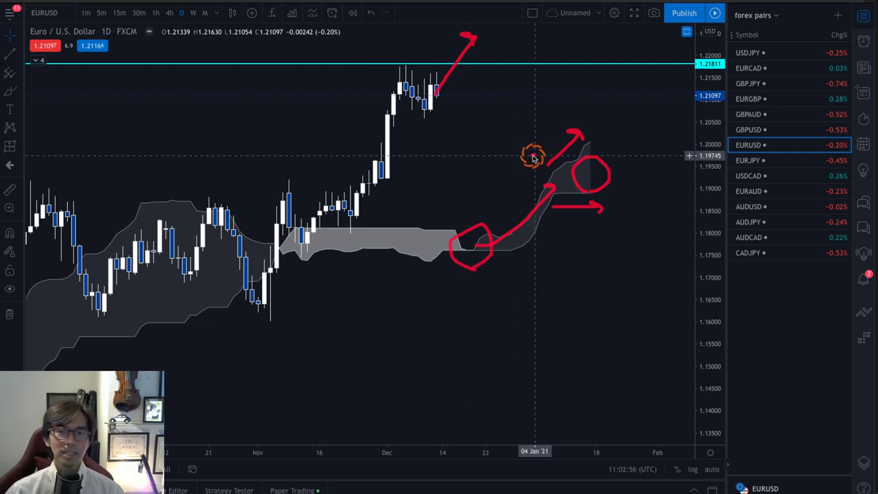
key(Escape)
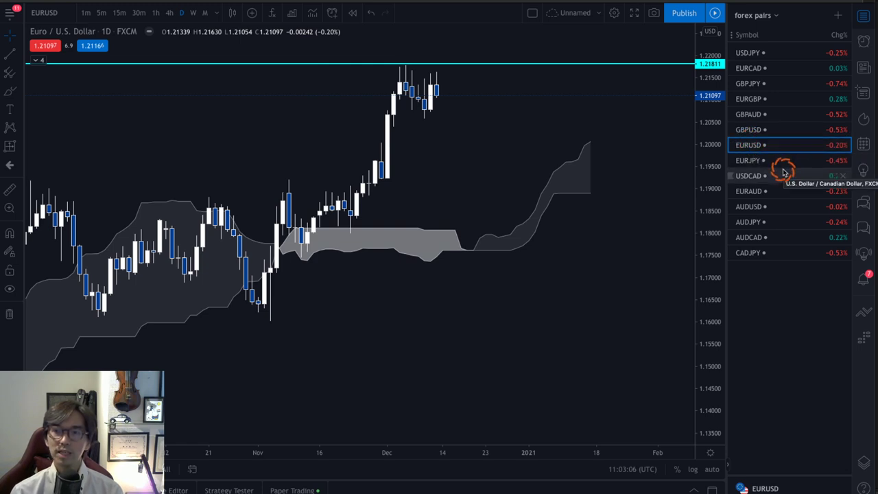
click(790, 204)
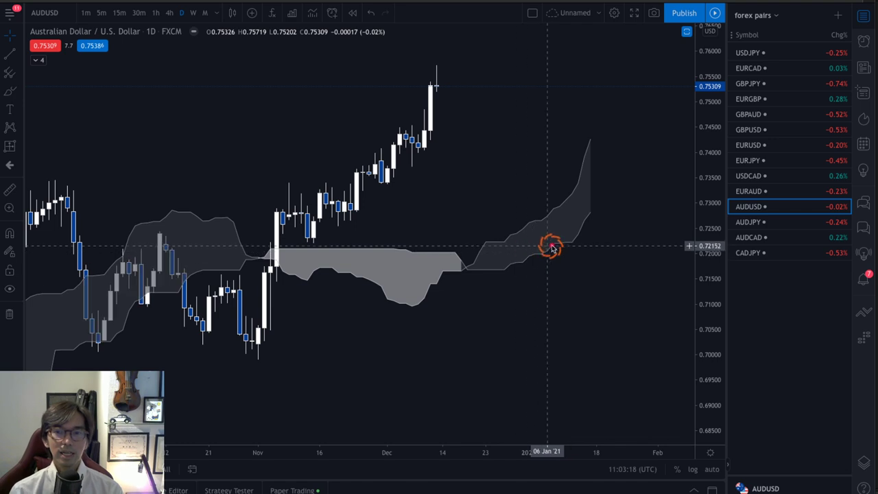
mouse_move(575, 255)
mouse_down()
mouse_move(605, 229)
mouse_move(607, 235)
mouse_up()
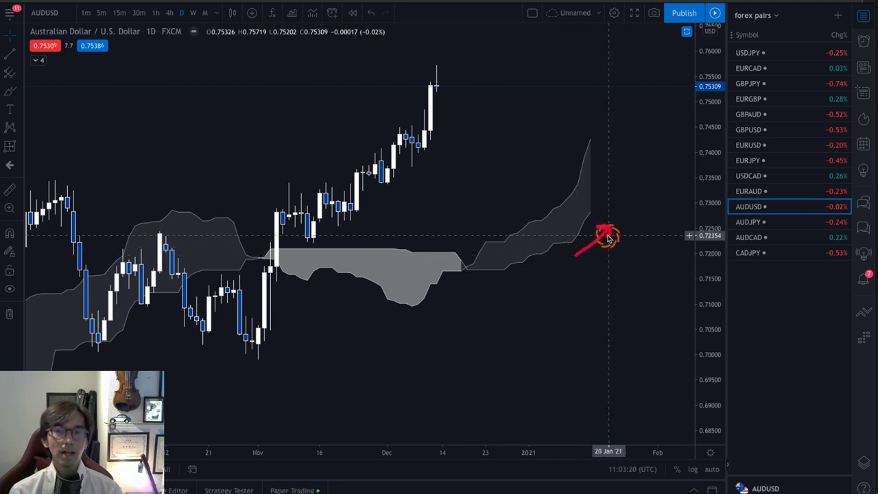
drag(542, 184, 559, 141)
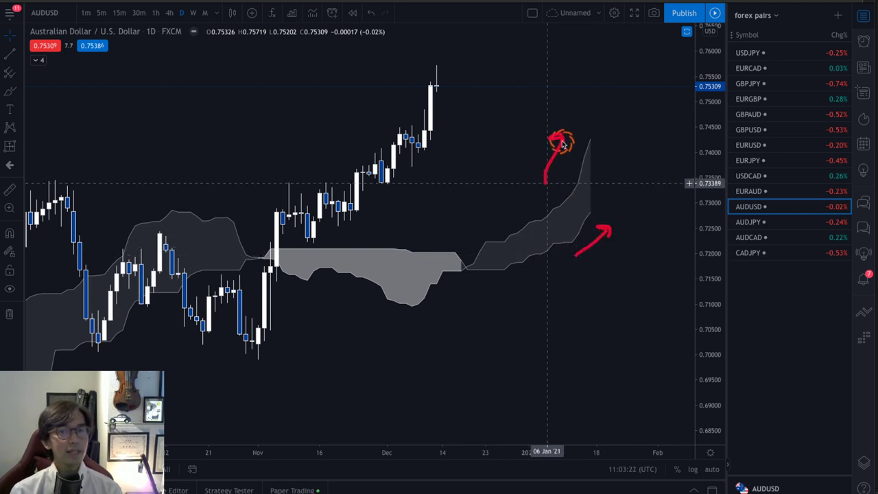
mouse_move(472, 283)
mouse_down()
mouse_move(447, 284)
mouse_move(465, 247)
mouse_move(476, 282)
mouse_move(464, 271)
mouse_move(581, 204)
mouse_move(597, 172)
mouse_move(605, 188)
mouse_move(569, 190)
mouse_move(588, 177)
mouse_move(594, 209)
mouse_up()
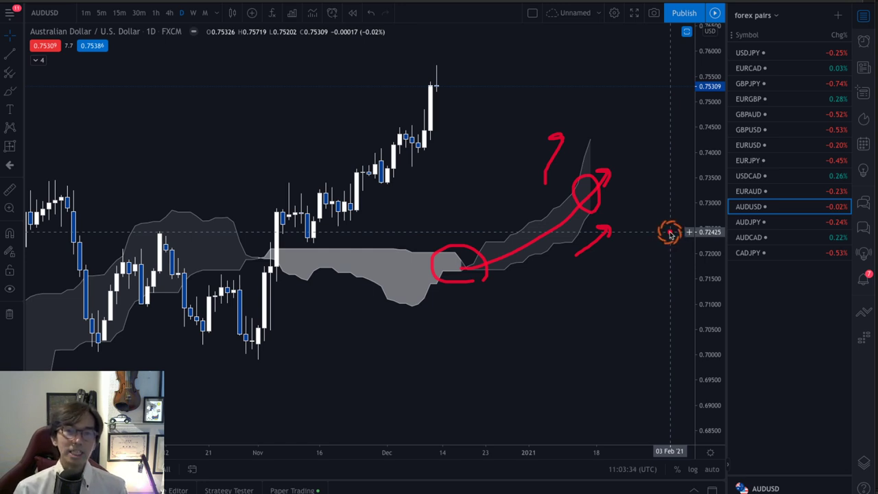
mouse_move(446, 82)
mouse_down()
mouse_move(475, 36)
mouse_move(492, 55)
mouse_up()
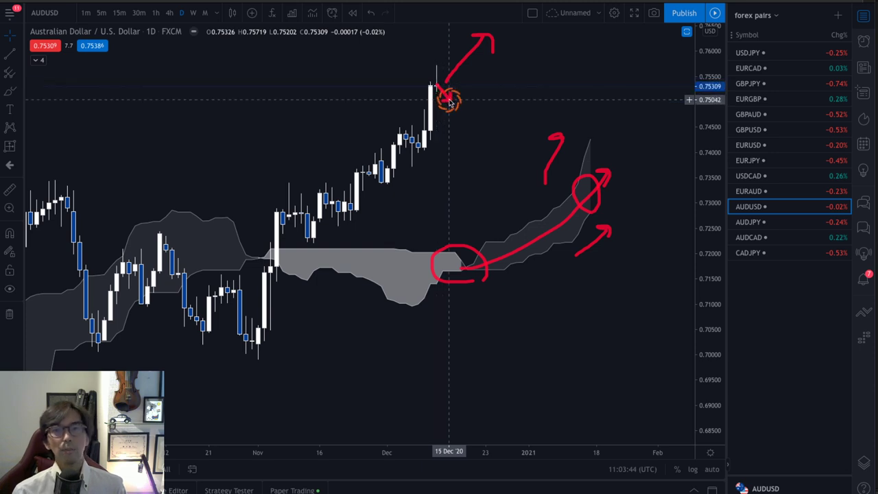
mouse_move(450, 101)
mouse_down()
mouse_move(472, 78)
mouse_move(470, 64)
mouse_move(479, 76)
mouse_up()
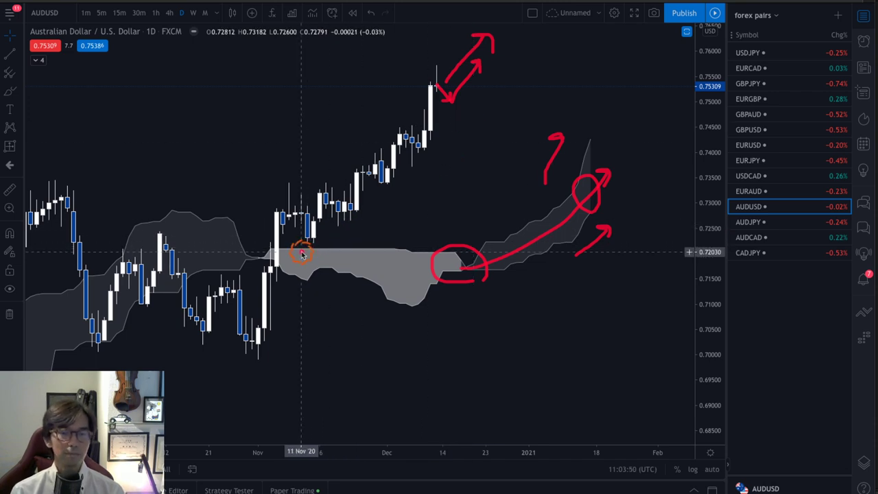
drag(300, 254, 535, 71)
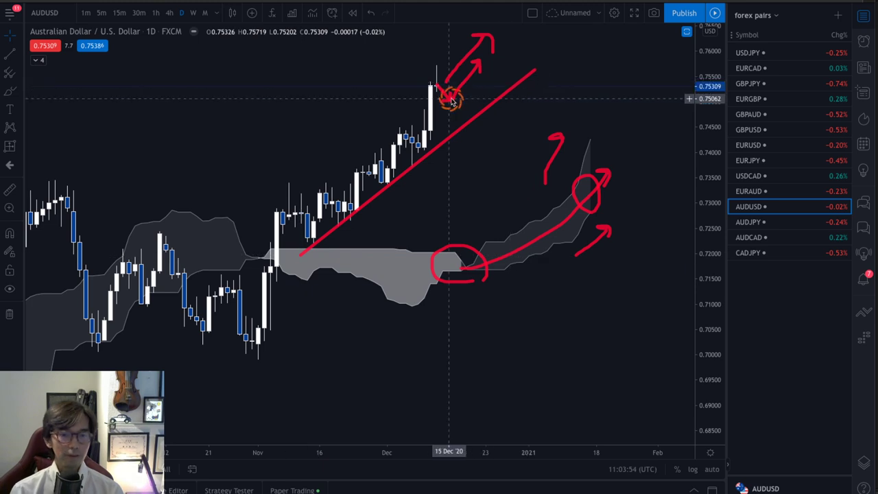
mouse_move(451, 101)
mouse_down()
mouse_move(435, 86)
mouse_move(466, 121)
mouse_move(513, 64)
mouse_up()
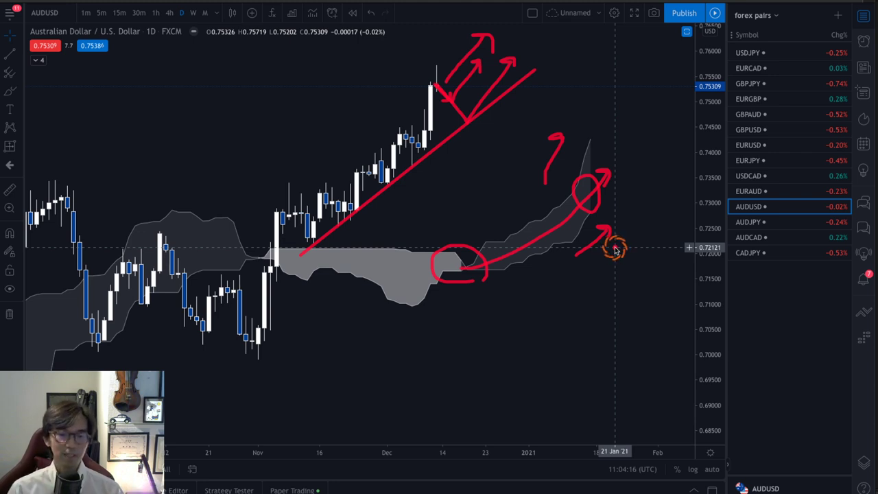
key(Escape)
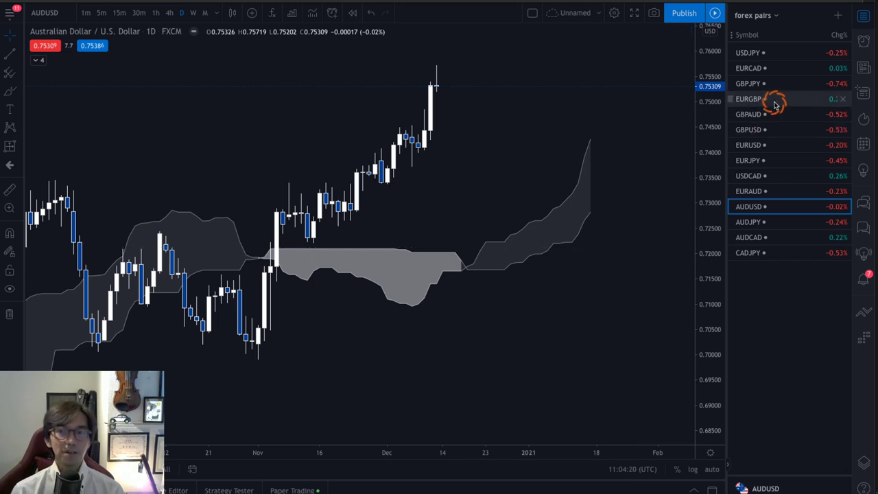
Step: Switch to USDJPY and draw a red horizontal line at about 104.45
click(778, 57)
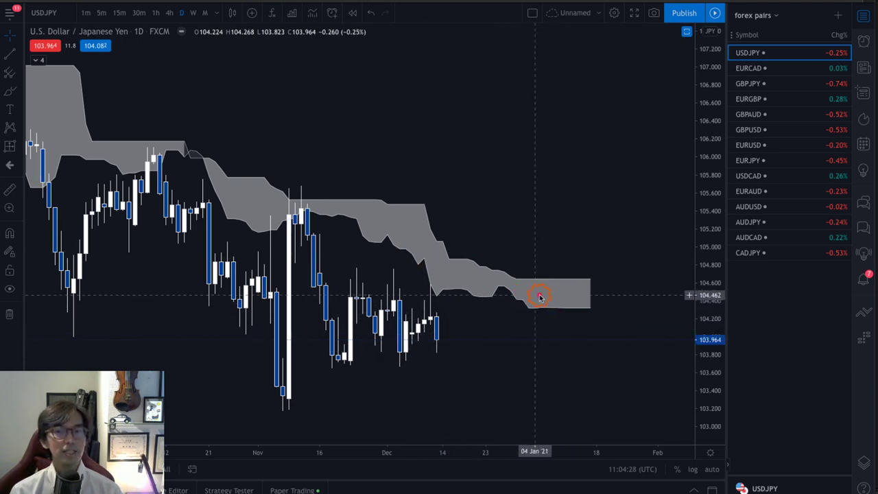
mouse_move(489, 294)
mouse_down()
mouse_move(620, 289)
mouse_move(623, 300)
mouse_up()
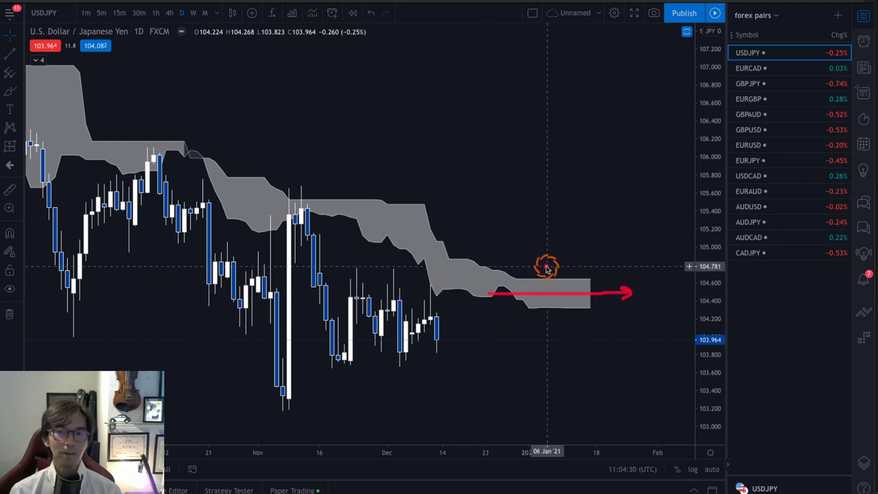
Step: Sketch USDJPY arrows at 104.80 and 104.22 plus converging trendlines, then wipe all drawings
drag(540, 263, 584, 265)
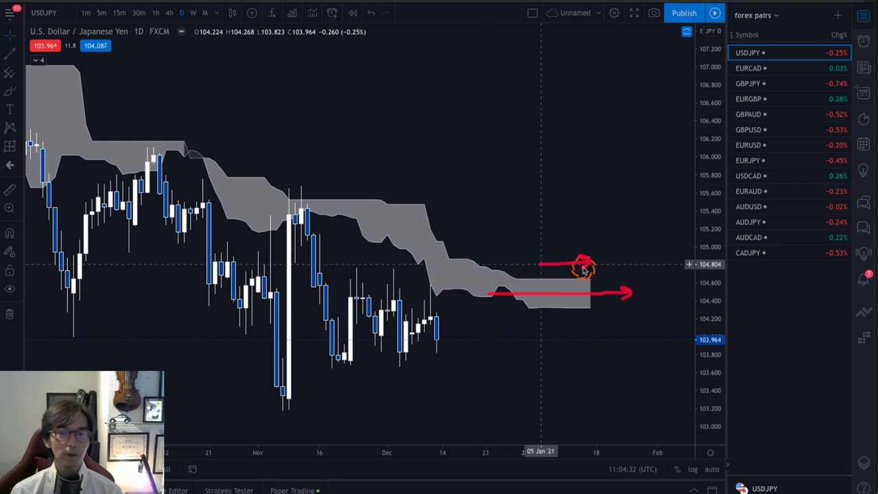
drag(548, 317, 613, 318)
drag(285, 194, 417, 299)
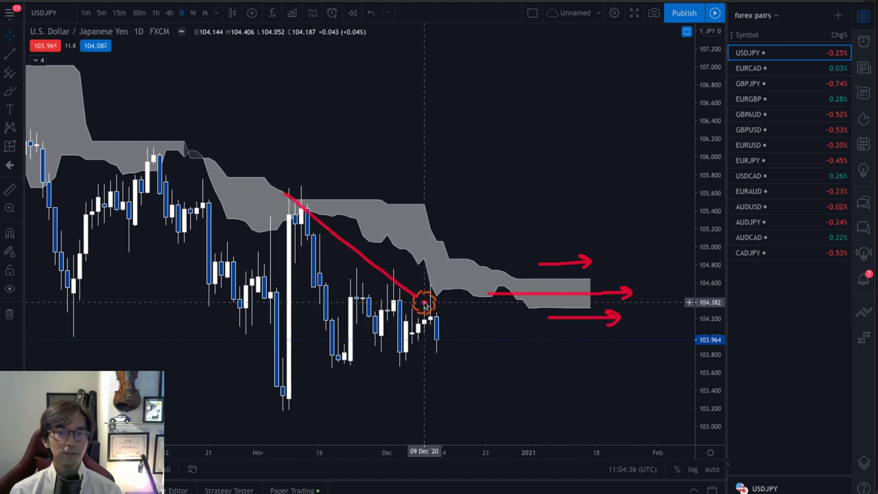
drag(265, 420, 422, 357)
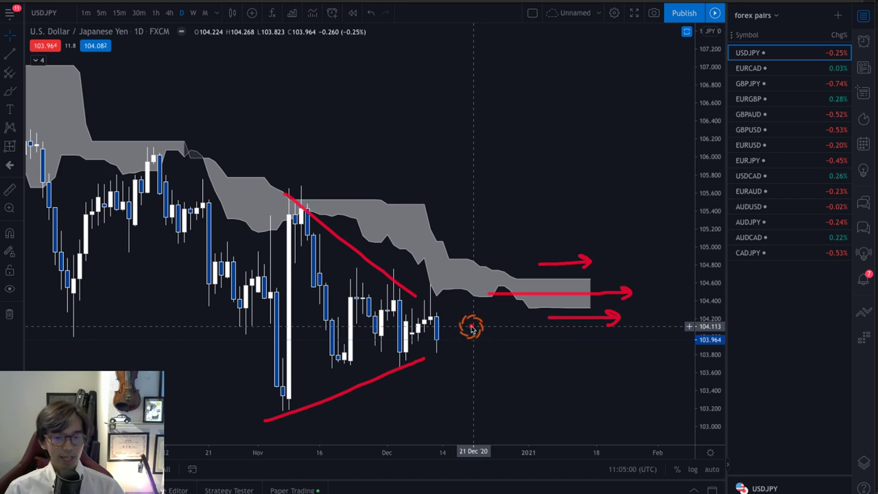
key(Escape)
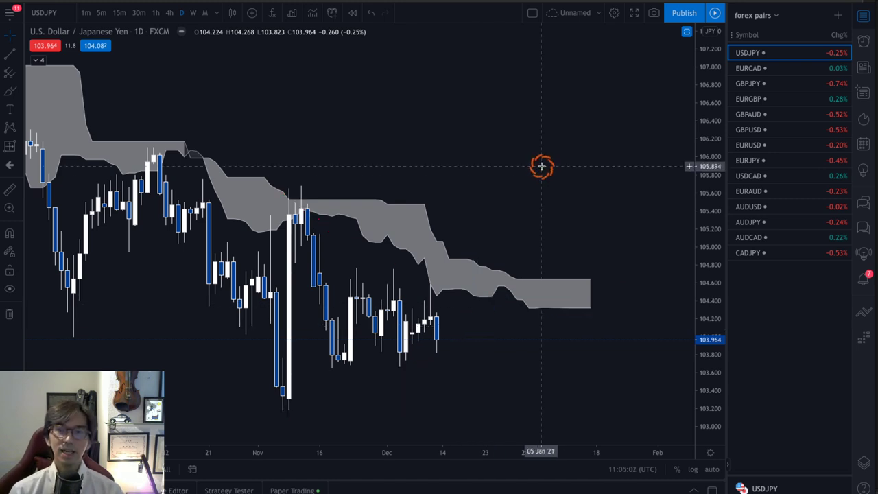
Step: Switch to EURCAD, circle the cloud's end in red, then open GBPJPY
click(775, 71)
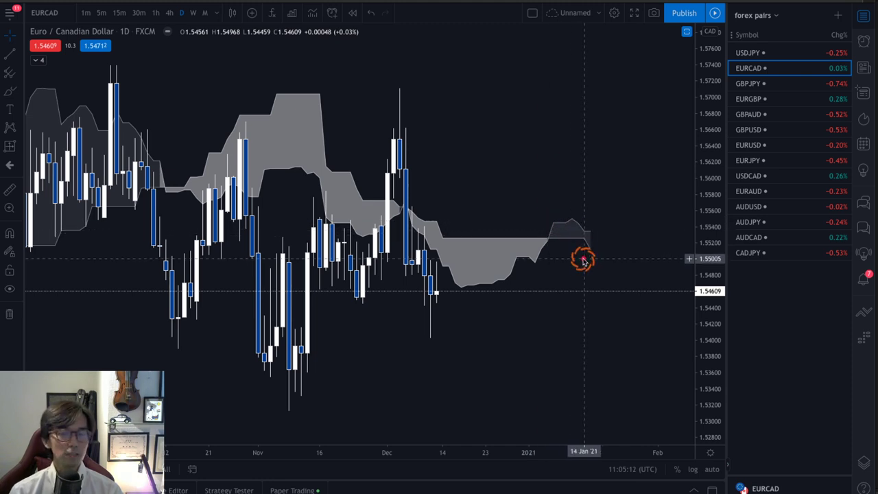
mouse_move(582, 260)
mouse_down()
mouse_move(558, 255)
mouse_move(539, 220)
mouse_move(617, 249)
mouse_move(597, 271)
mouse_up()
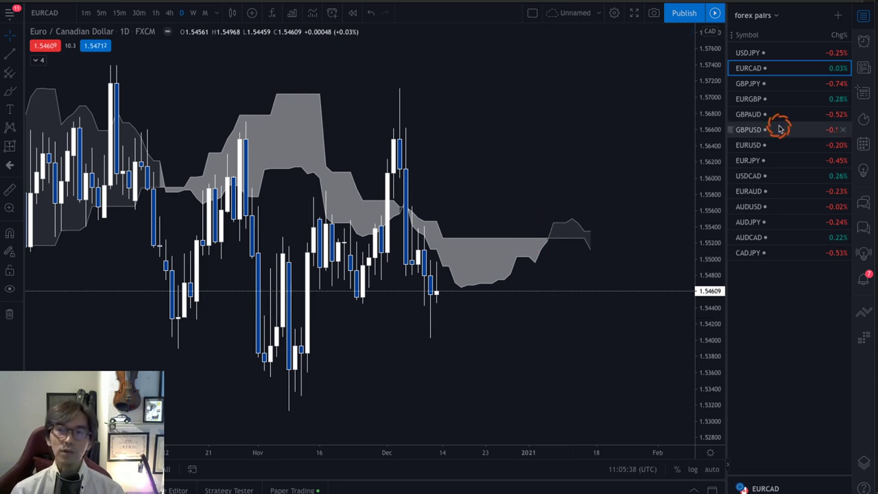
click(775, 84)
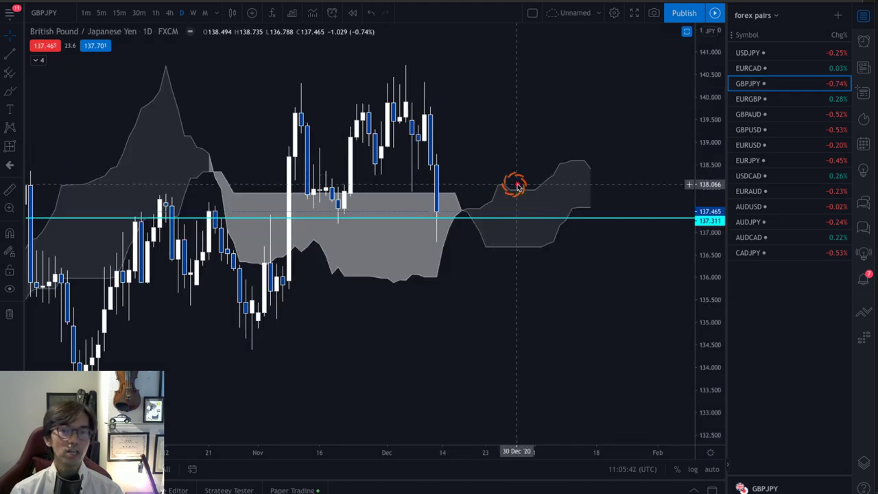
Step: On GBPJPY, draw a sideways arrow, a curved arrow over the cloud and a swing zigzag
click(557, 225)
click(614, 225)
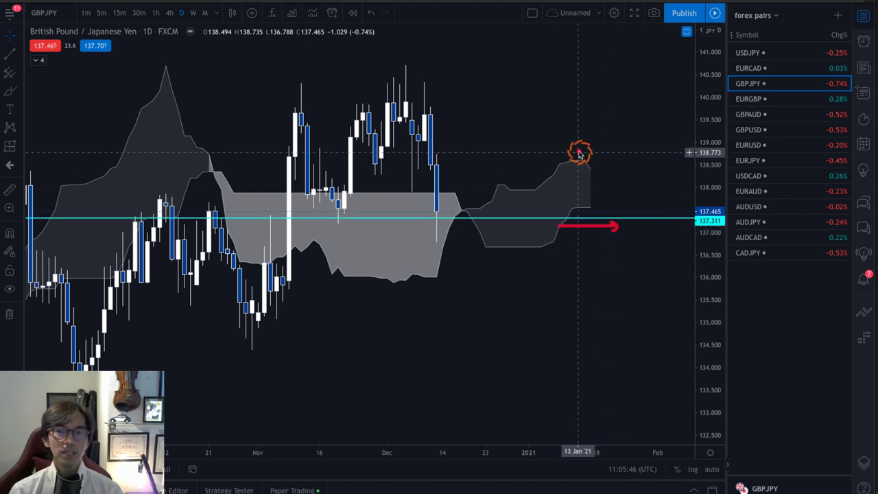
mouse_move(551, 146)
mouse_down()
mouse_move(578, 126)
mouse_move(612, 146)
mouse_up()
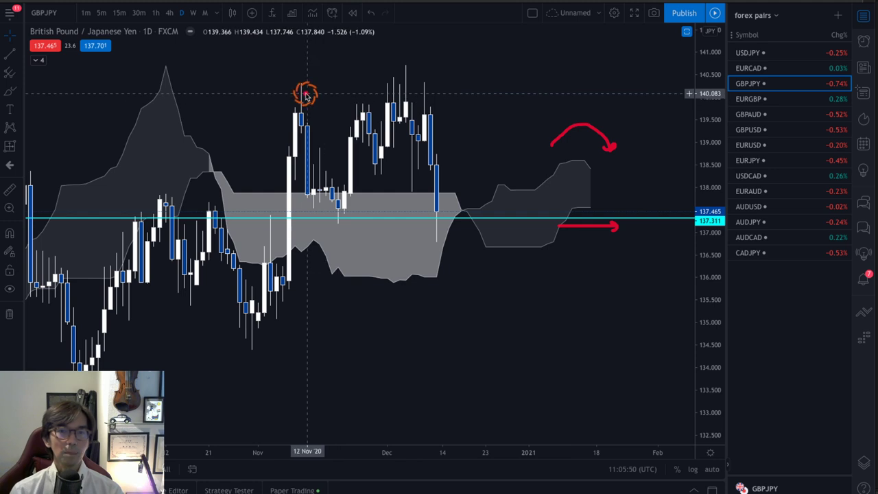
mouse_move(304, 91)
mouse_down()
mouse_move(325, 182)
mouse_move(362, 159)
mouse_move(392, 89)
mouse_move(410, 117)
mouse_move(434, 201)
mouse_up()
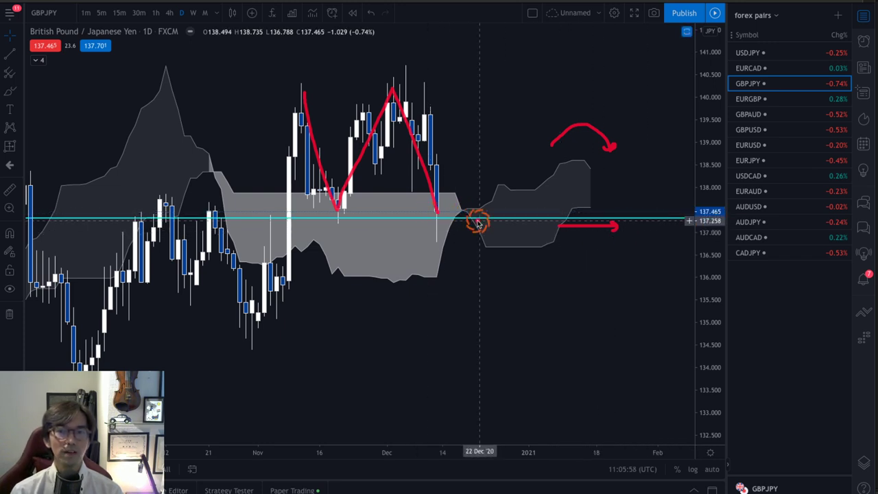
Step: Draw upward and downward arrows from the last candle, then switch to EURJPY
mouse_move(436, 213)
mouse_down()
mouse_move(470, 162)
mouse_move(481, 172)
mouse_up()
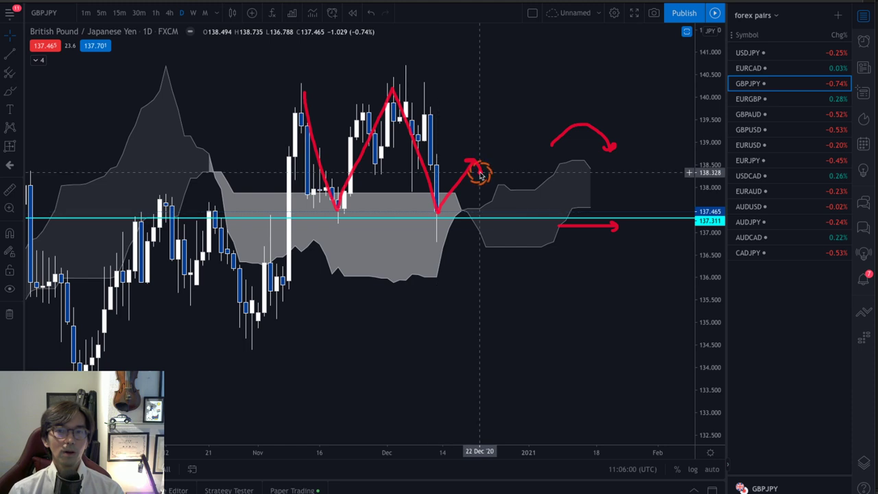
mouse_move(437, 208)
mouse_down()
mouse_move(488, 265)
mouse_move(478, 265)
mouse_up()
drag(547, 230, 547, 231)
click(582, 292)
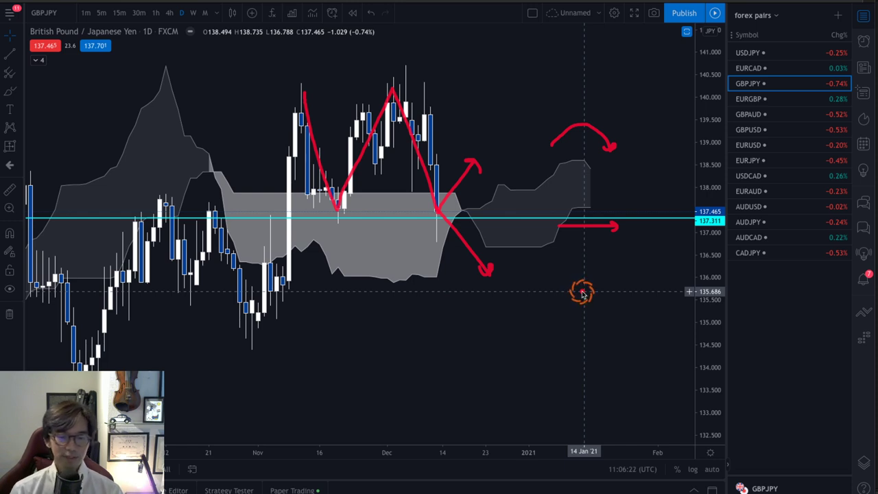
click(782, 165)
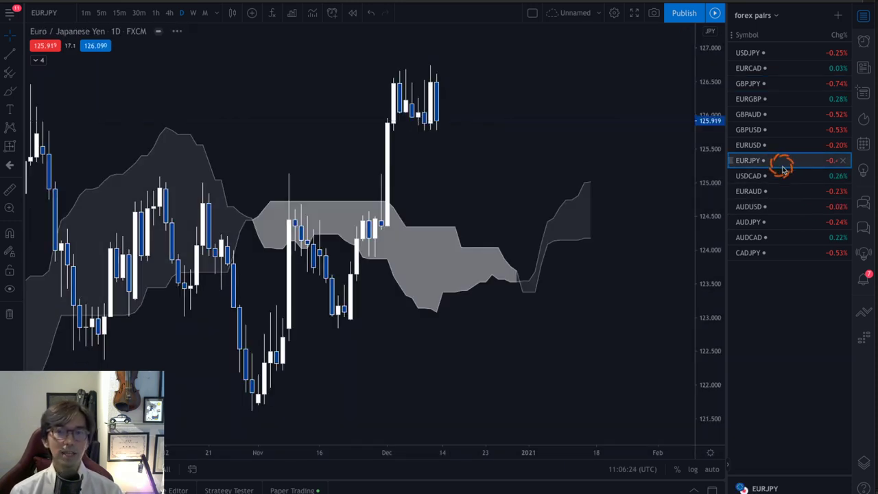
Step: Cycle the chart through USDCAD and USDJPY, then back to EURCAD
click(786, 176)
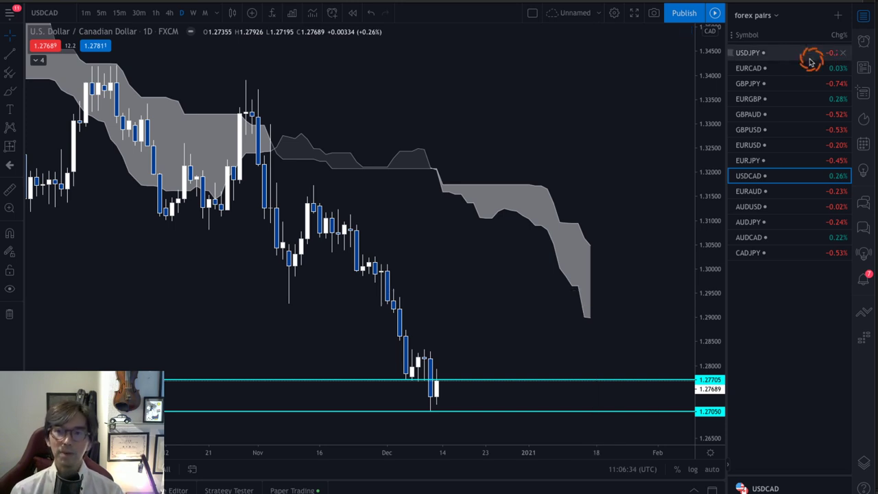
click(781, 55)
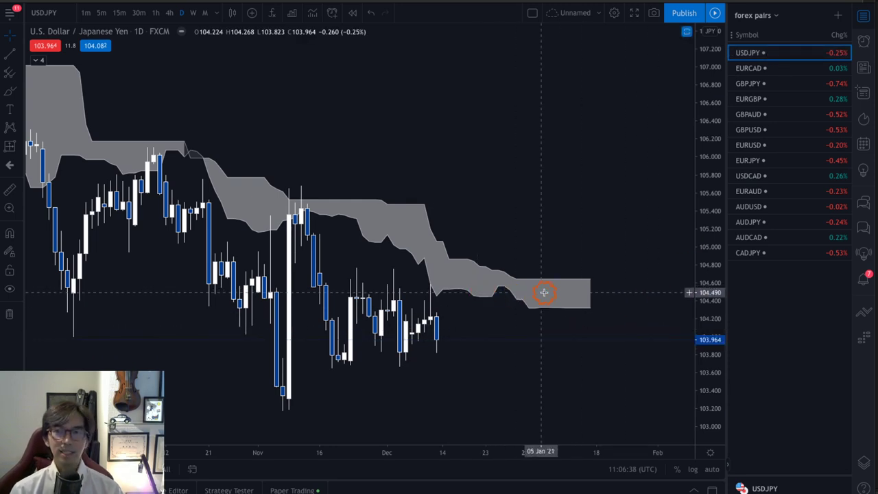
click(800, 63)
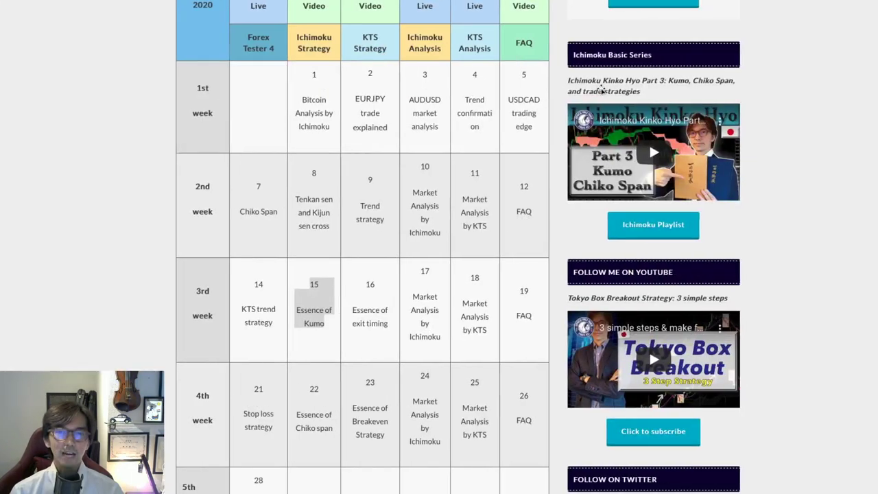
Step: Highlight the day 15 entry, then day 16 'Essence of exit timing' in the calendar
drag(333, 283, 300, 341)
click(366, 328)
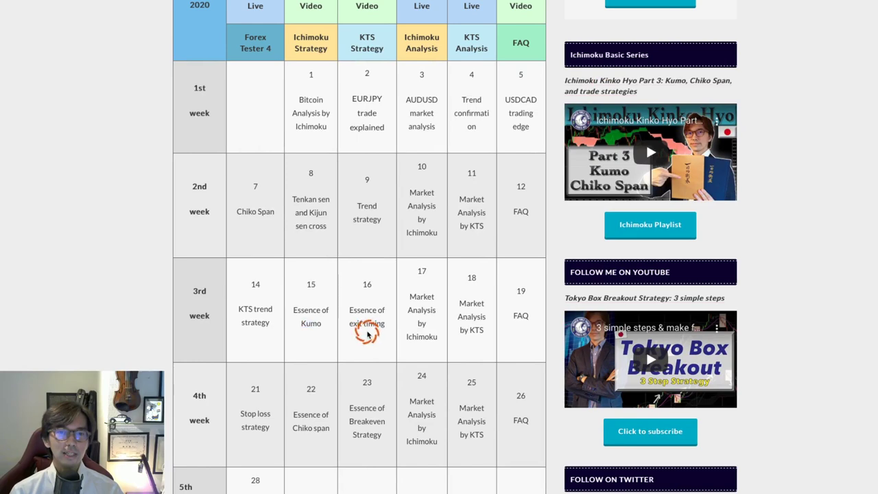
drag(359, 284, 383, 317)
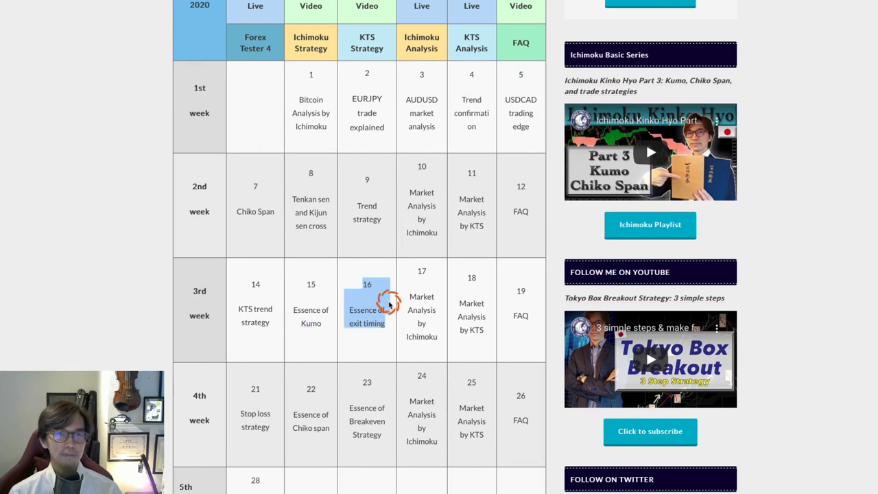
scroll(392, 254, up, 1)
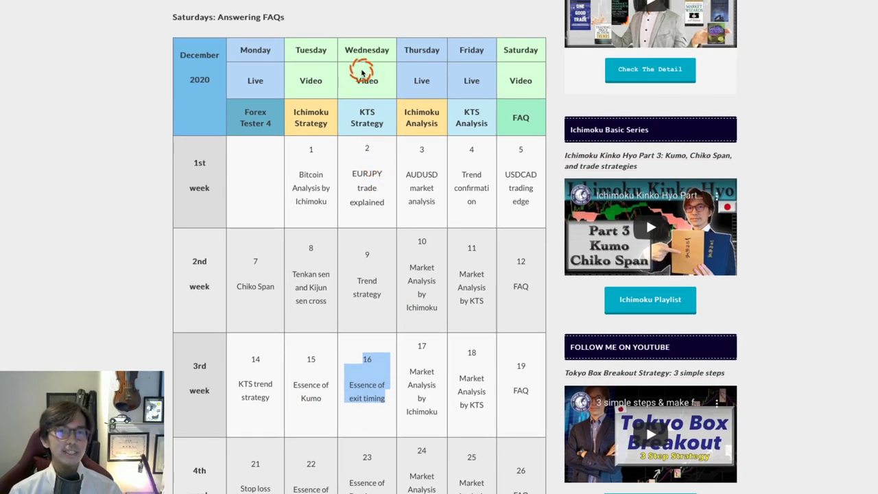
Step: Highlight Wednesday's 'KTS Strategy' heading, then clear it and scroll down
click(358, 114)
drag(358, 114, 386, 124)
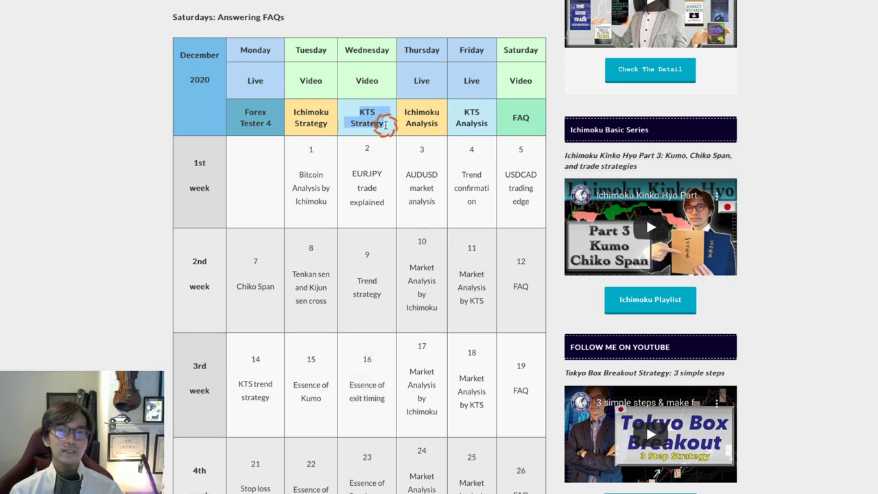
click(366, 80)
scroll(369, 208, down, 1)
scroll(368, 212, down, 1)
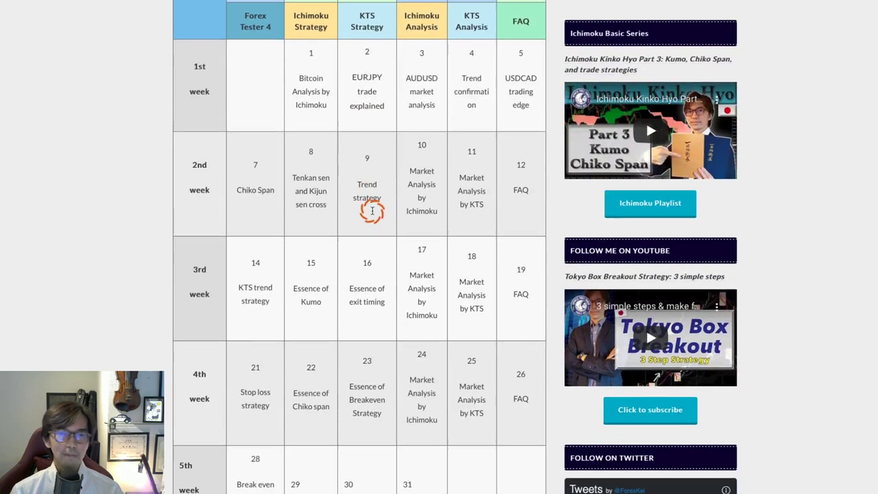
Step: Re-highlight day 16 'Essence of exit timing', then return to the channel banner with Ctrl+Left
drag(362, 254, 386, 302)
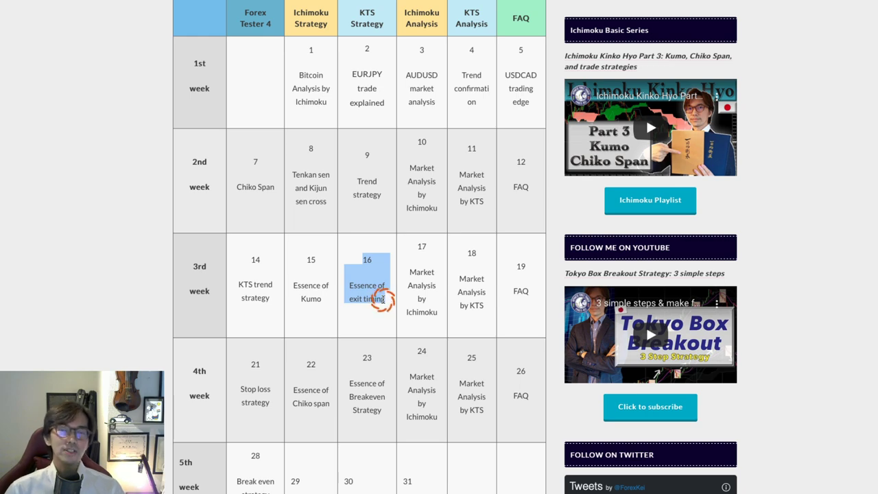
scroll(415, 309, up, 2)
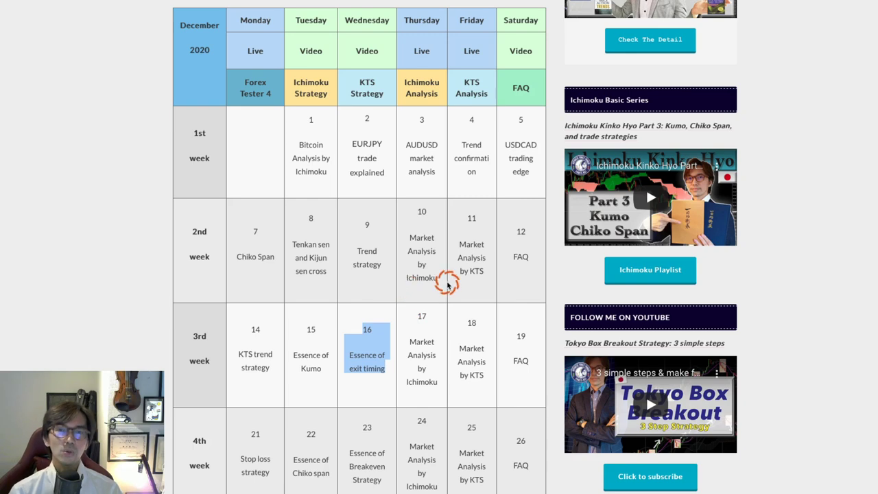
key(ctrl+Left)
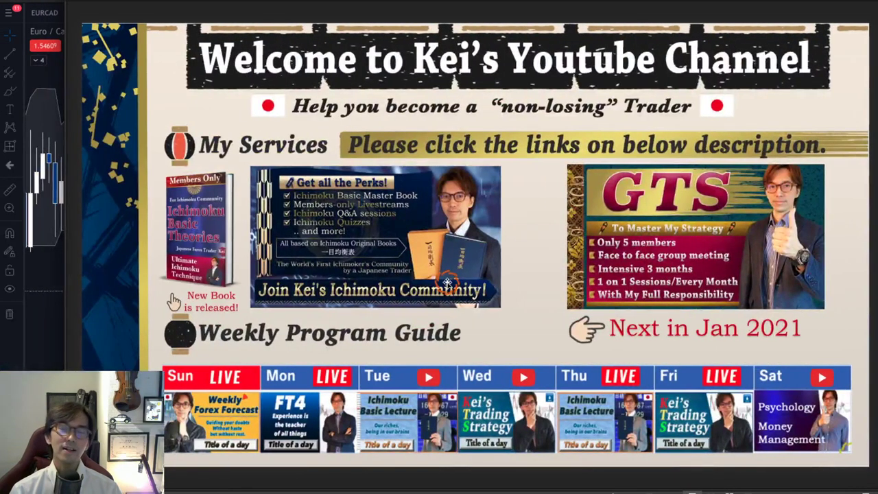